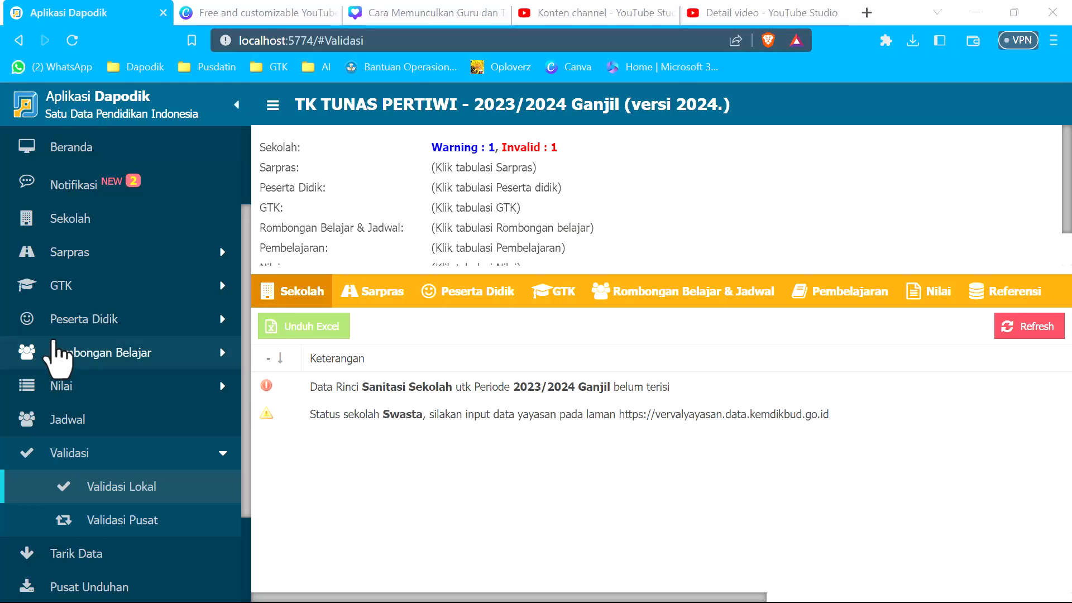
Step: Open the school's Sanitasi (2023/2024 Ganjil) details and enlarge the Data Rinci Sekolah area
left_click(84, 221)
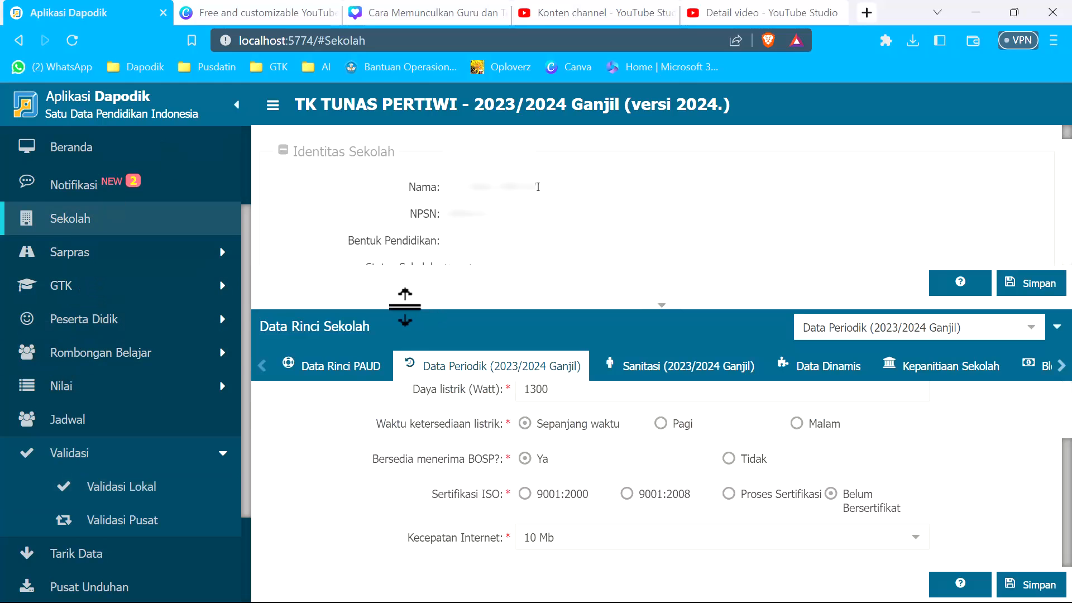
left_click(651, 373)
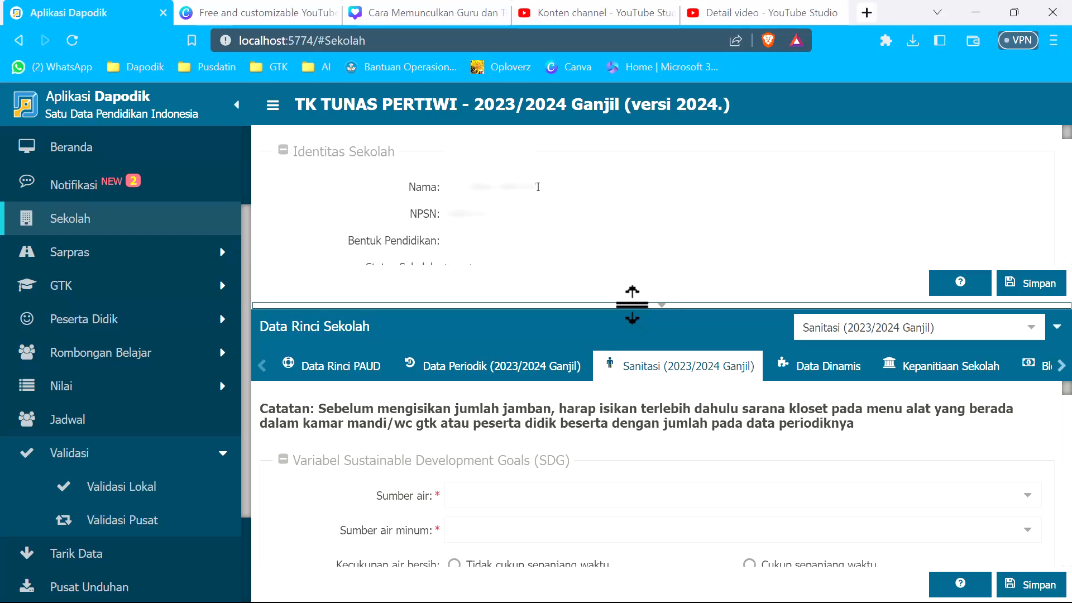
left_click_drag(632, 305, 632, 163)
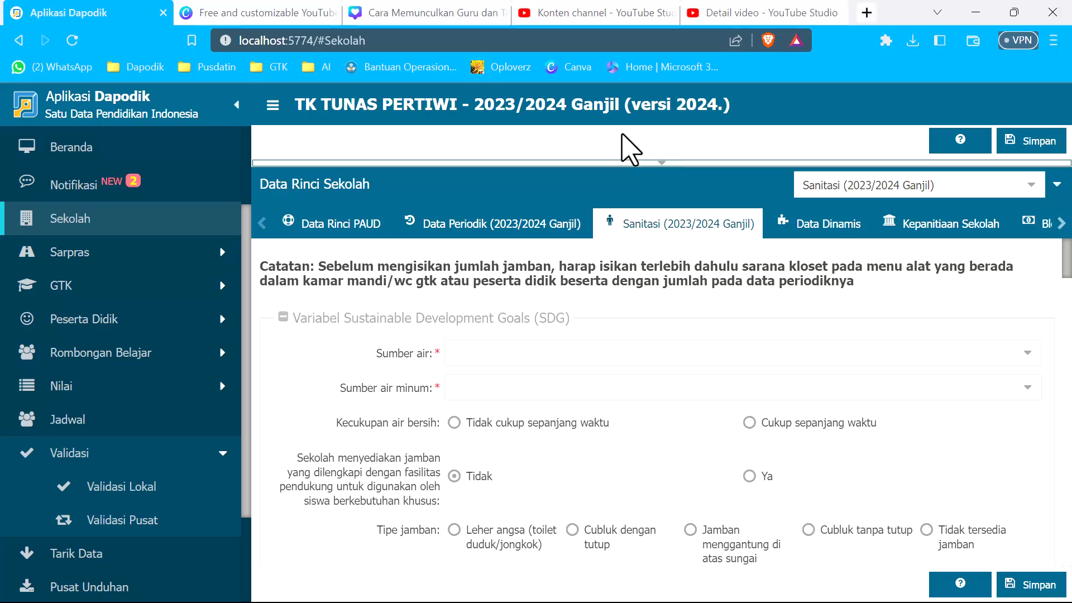
Step: Set Sumber air to Ledeng/PAM in the Variabel Sustainable Development Goals (SDG) section
left_click(1032, 355)
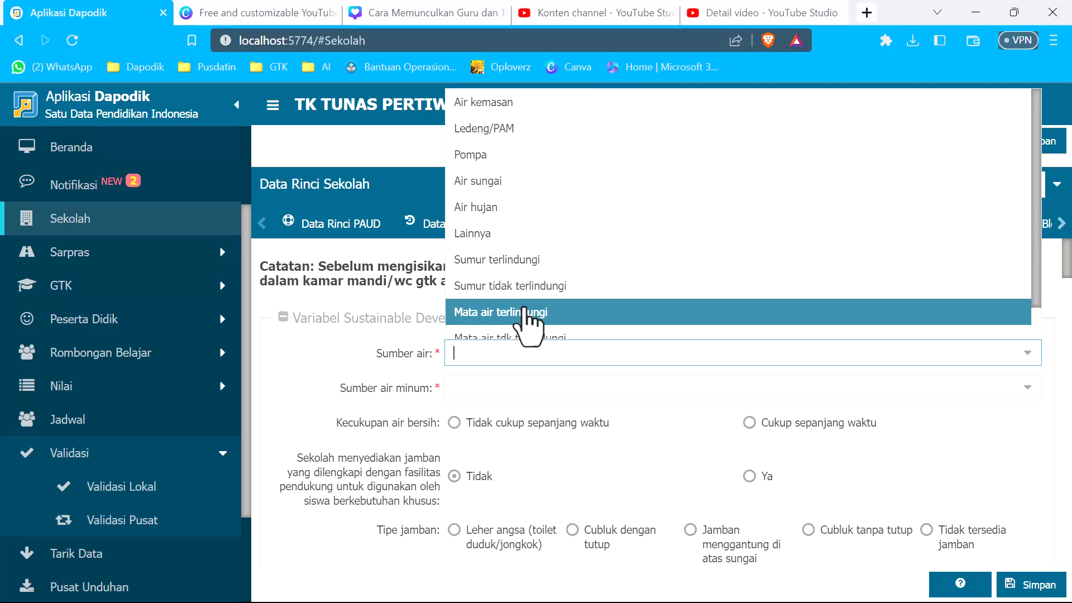
scroll(529, 288, "down", 1)
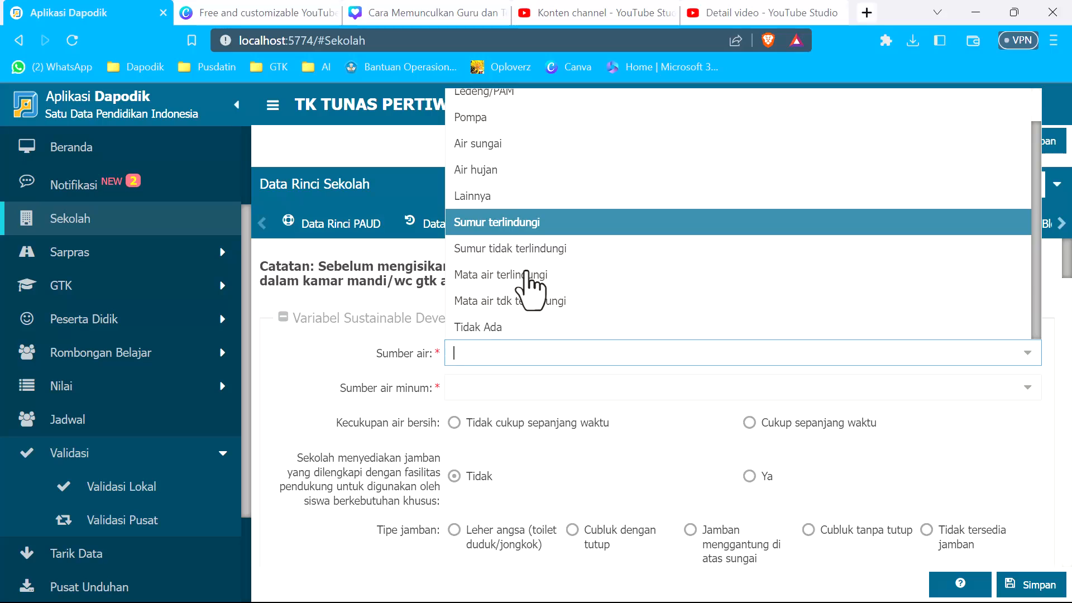
scroll(529, 285, "up", 1)
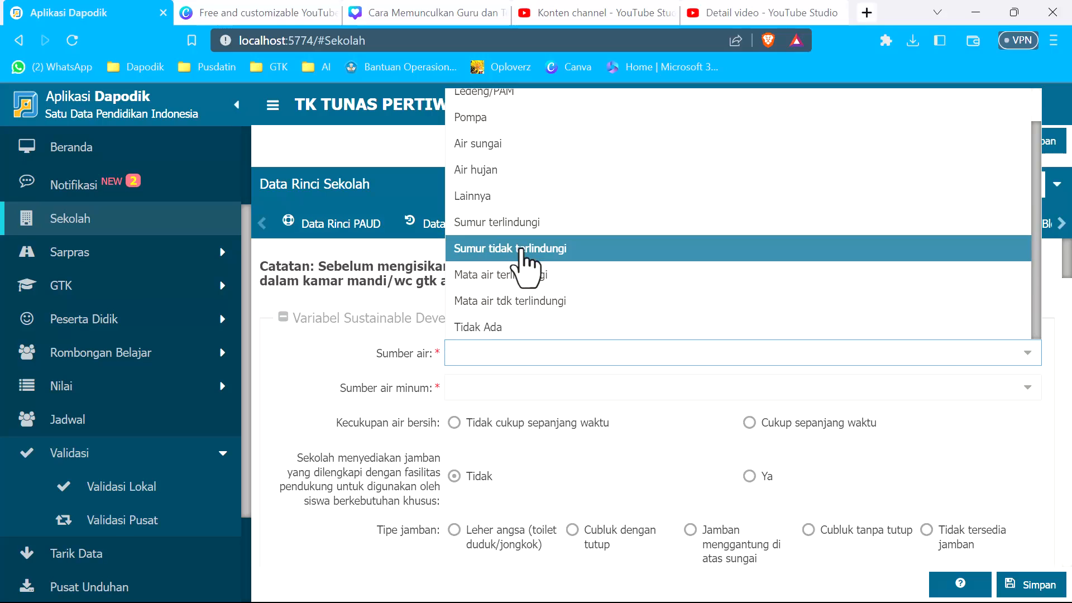
scroll(525, 291, "up", 1)
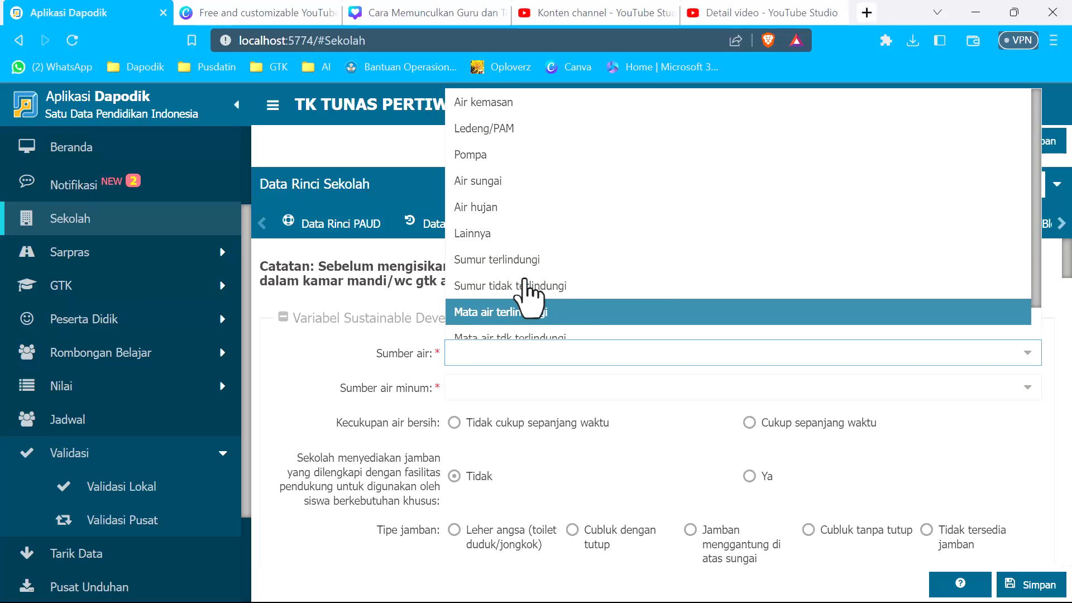
left_click(517, 136)
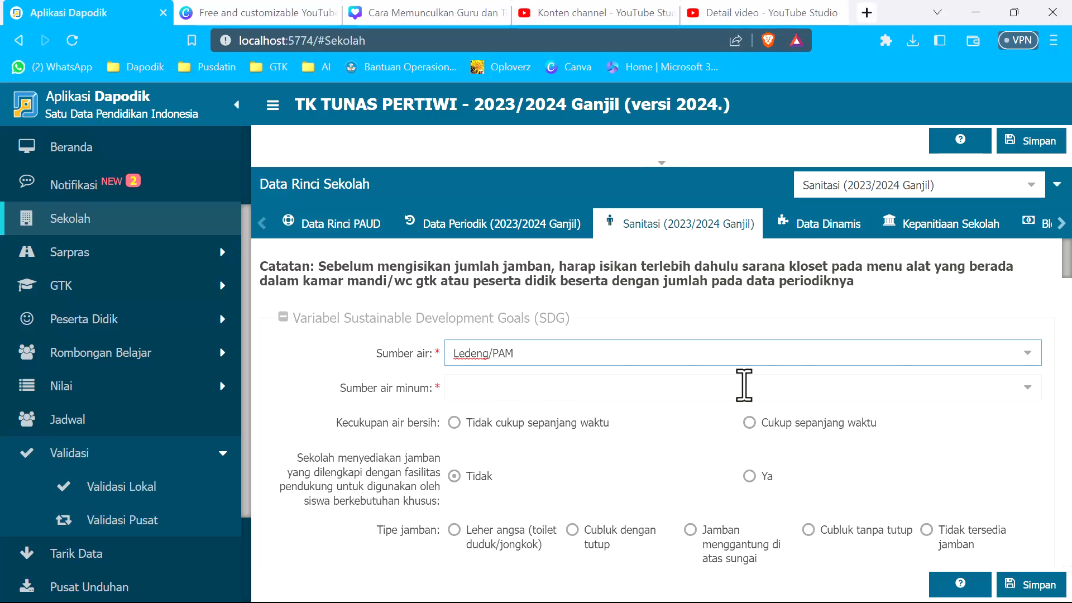
Step: Set Sumber air minum to Disediakan oleh sekolah and Kecukupan air bersih to Cukup sepanjang waktu
left_click(1017, 387)
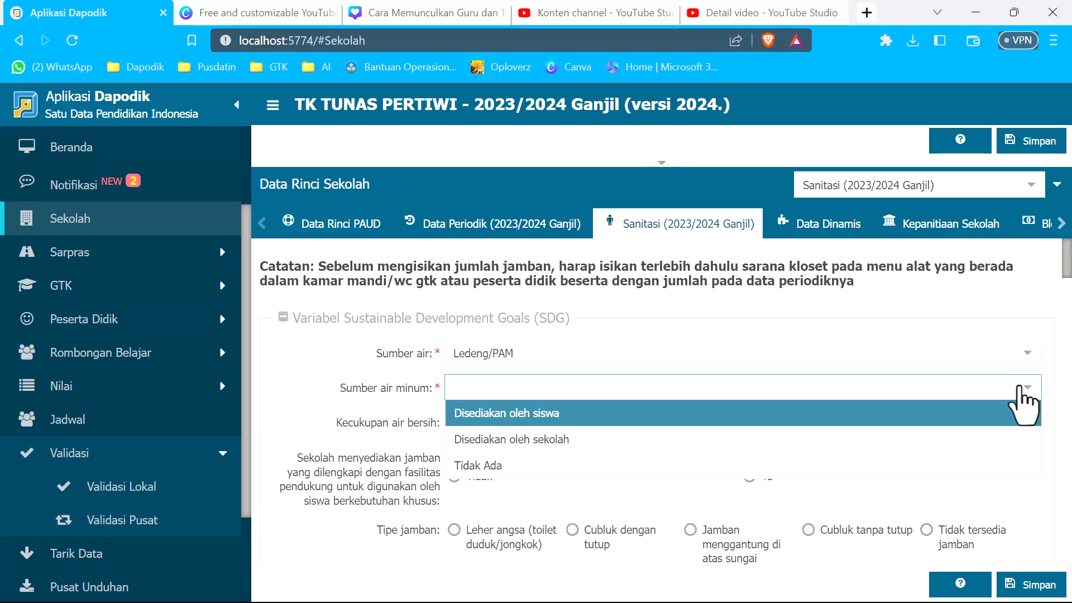
left_click(607, 441)
scroll(592, 497, "down", 1)
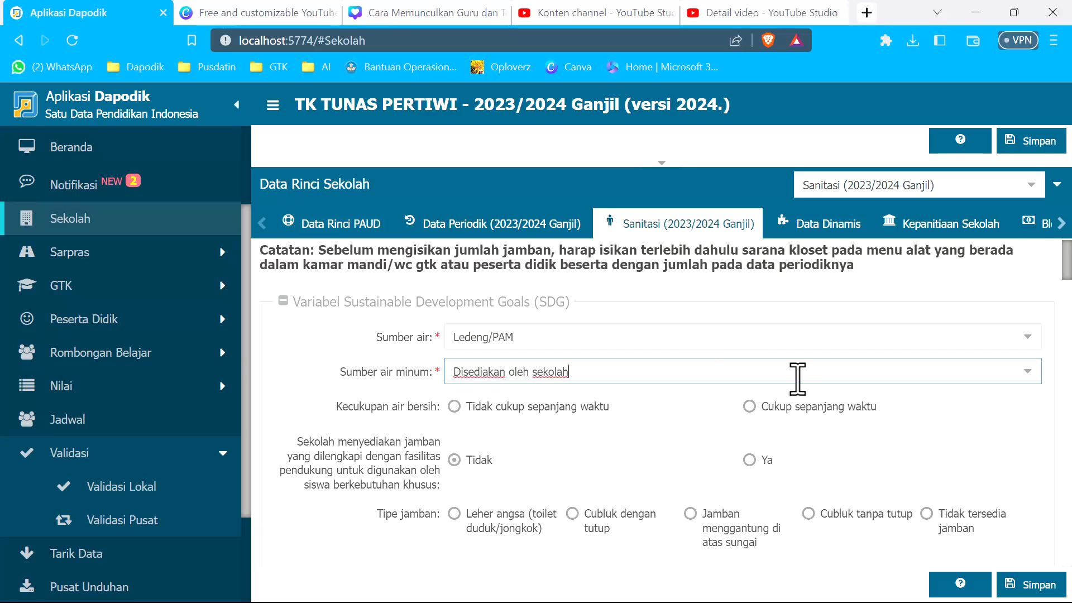
left_click(749, 407)
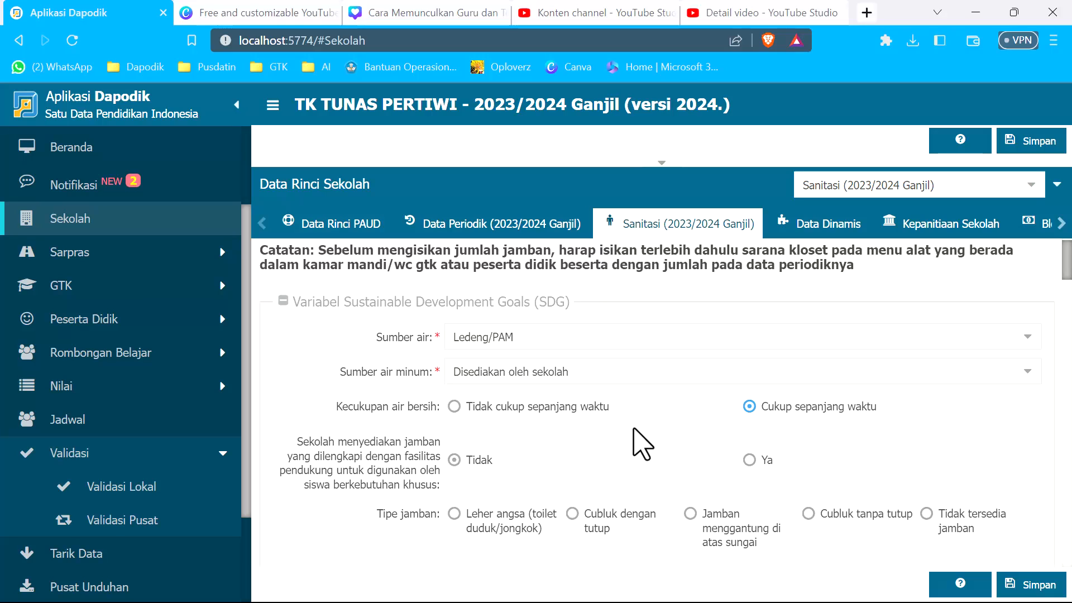
Step: Set Tipe jamban to Leher angsa (toilet duduk/jongkok) and the weekly group handwashing days to 5 hari
scroll(557, 432, "down", 1)
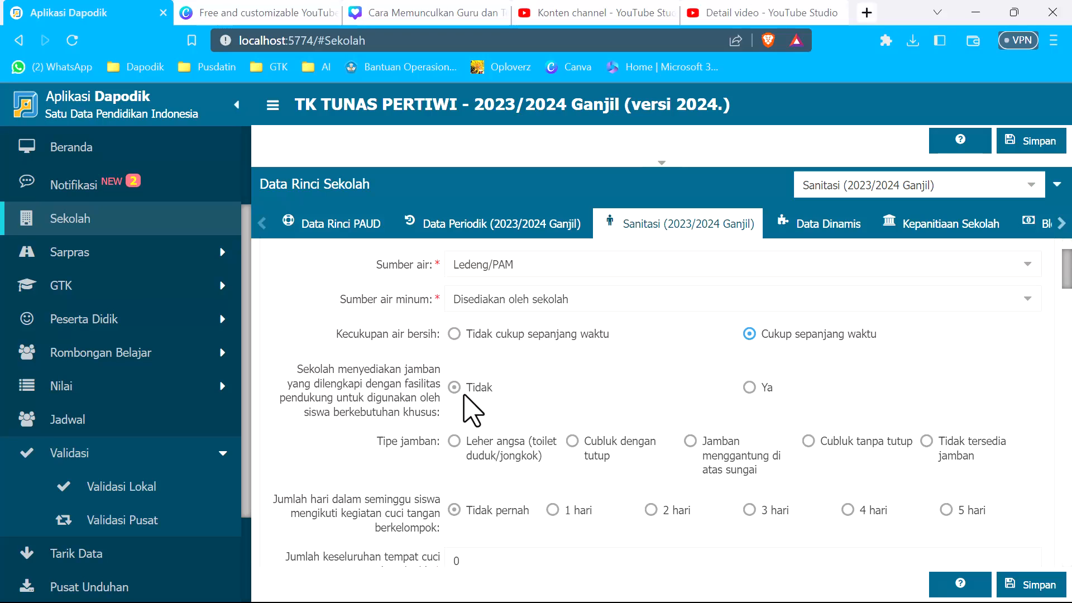
scroll(519, 401, "down", 1)
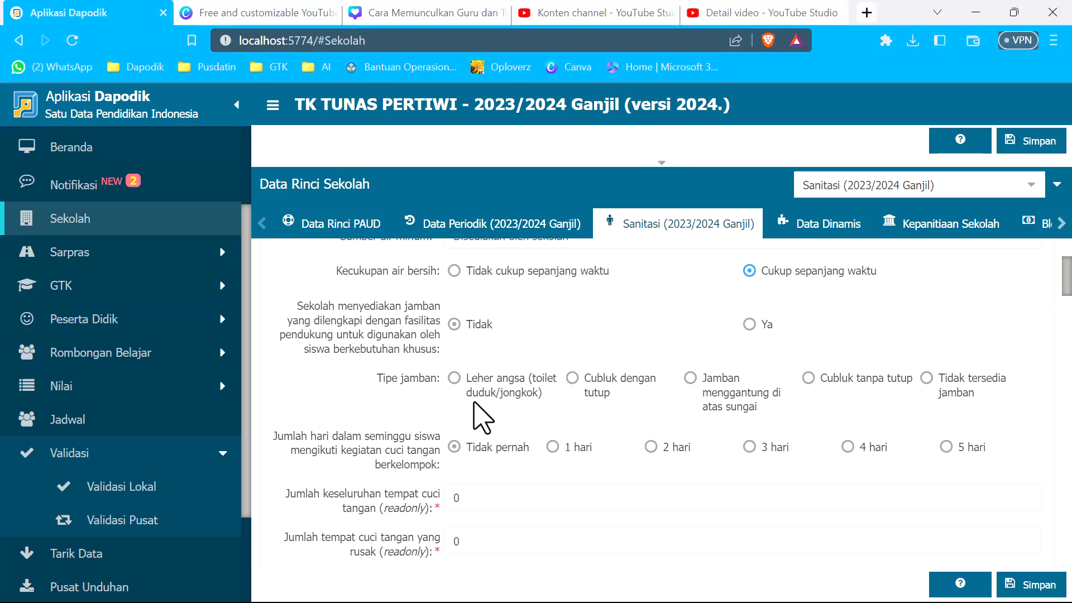
left_click(454, 378)
scroll(546, 427, "down", 3)
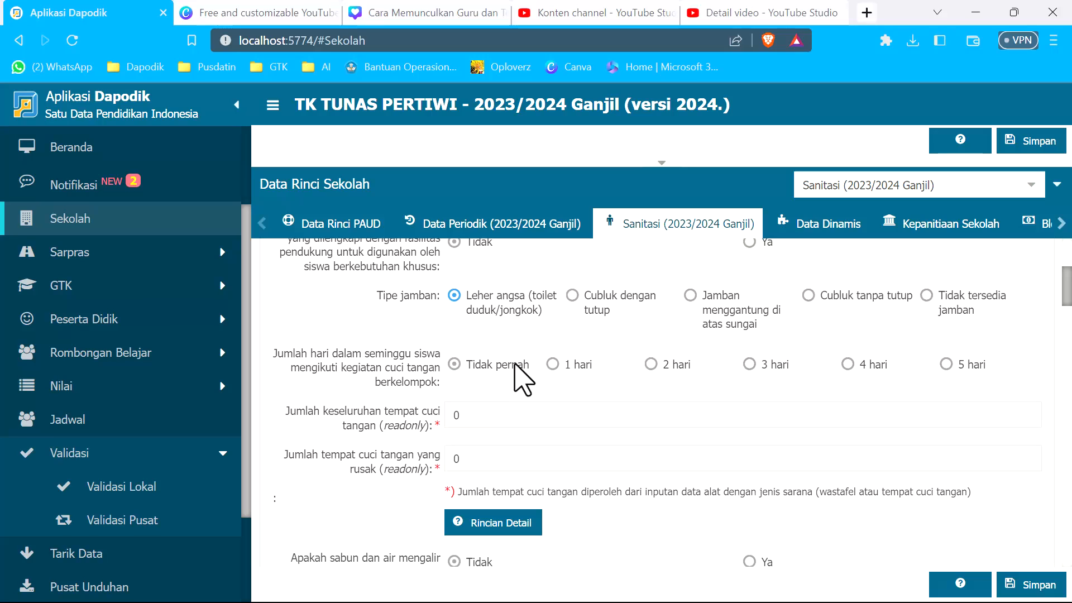
left_click(947, 365)
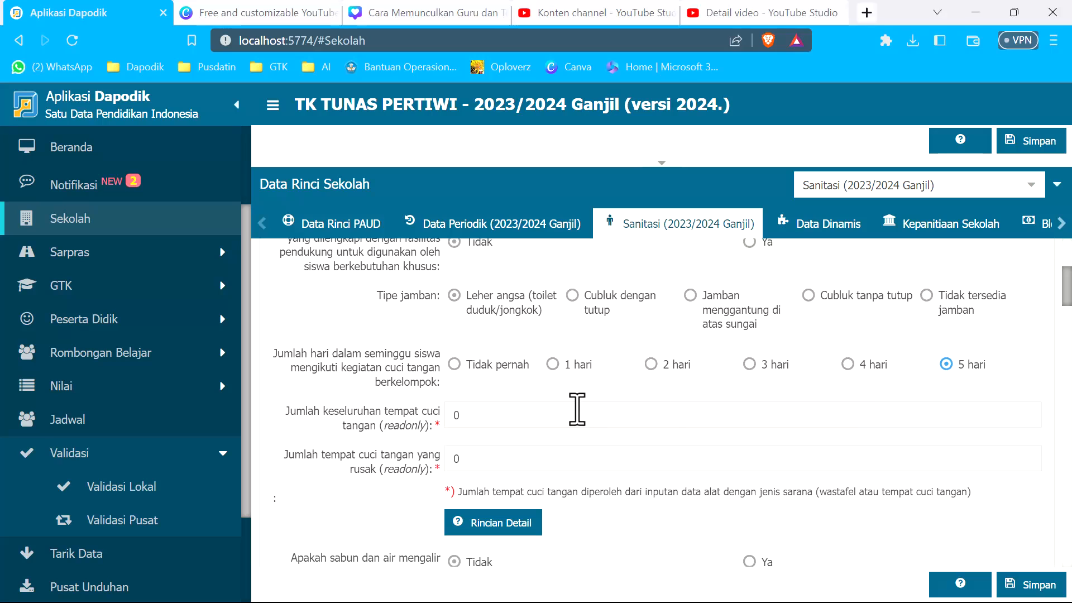
Step: Answer Ya for soap and running water being available at the handwashing places
scroll(564, 408, "down", 1)
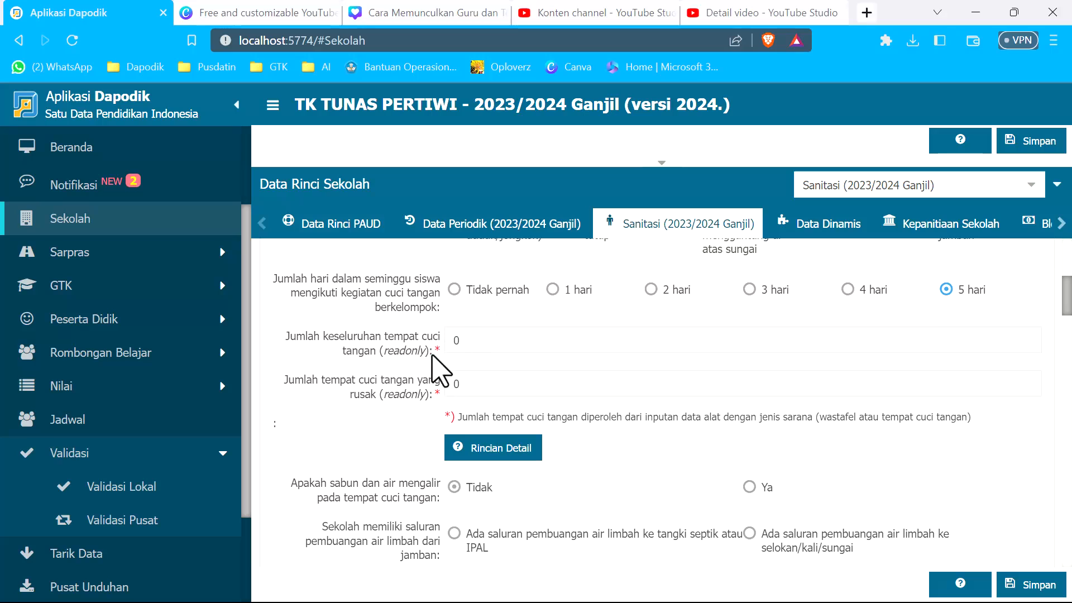
scroll(565, 398, "down", 1)
scroll(565, 398, "down", 3)
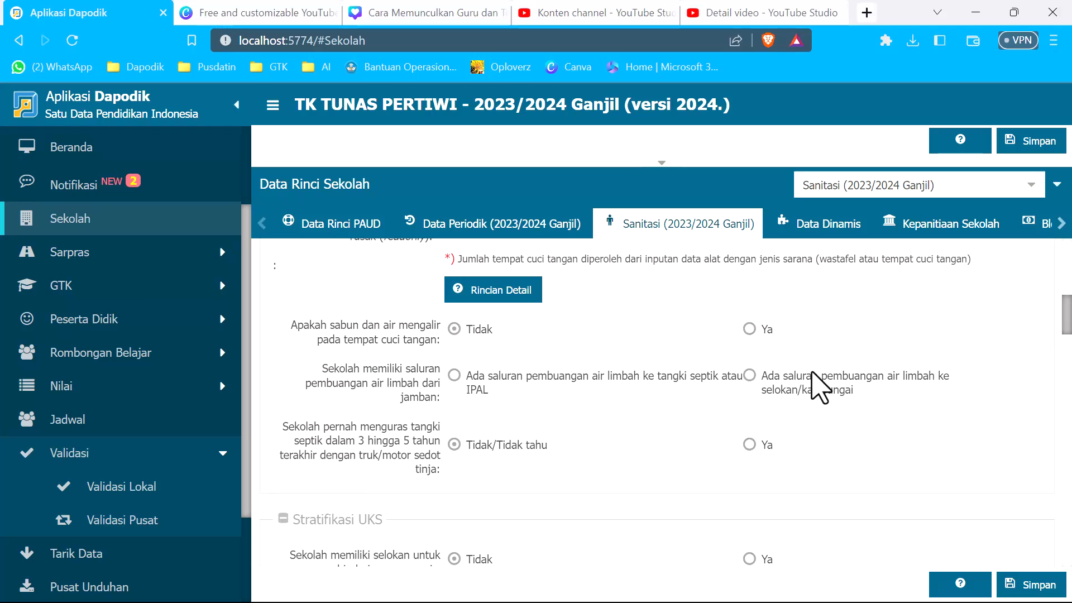
scroll(659, 342, "down", 1)
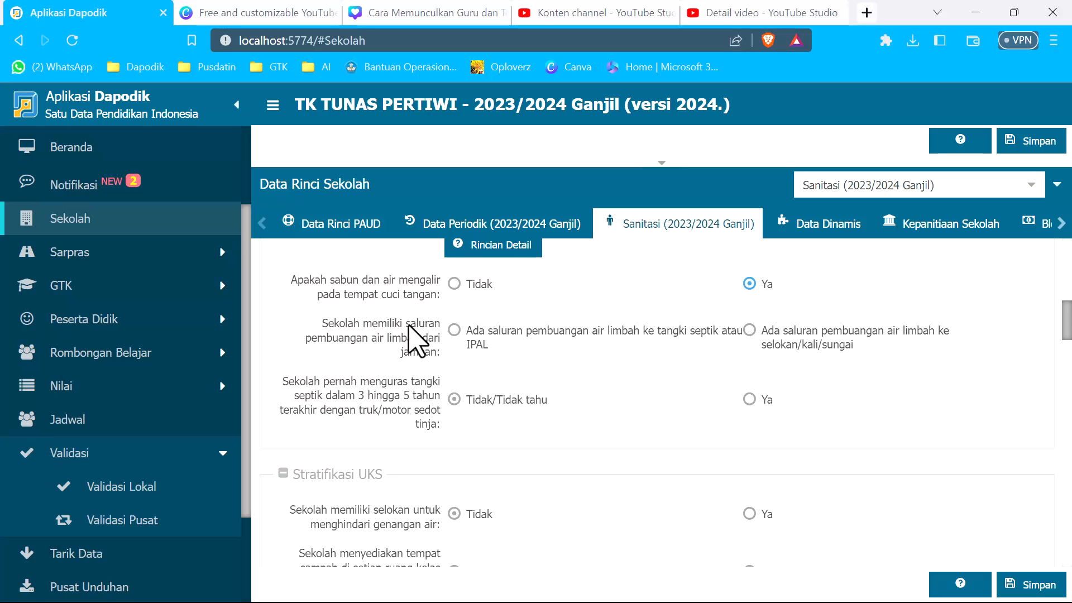
Step: Set the toilet wastewater drainage to tangki septik atau IPAL and the septic tank emptying question to Tidak/Tidak tahu
left_click(455, 332)
scroll(593, 373, "down", 1)
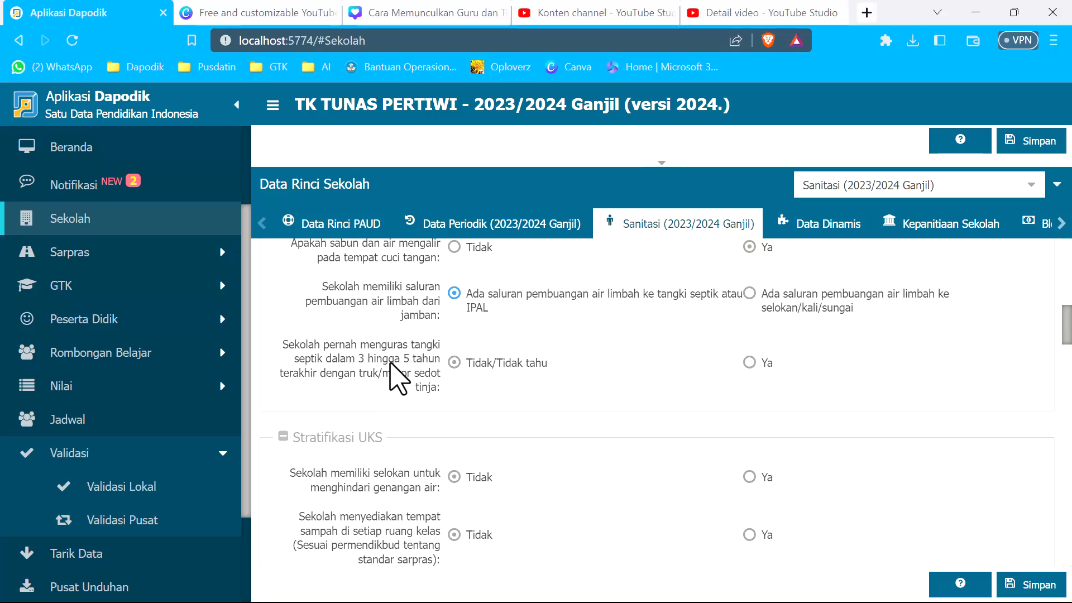
left_click(462, 367)
scroll(572, 389, "down", 3)
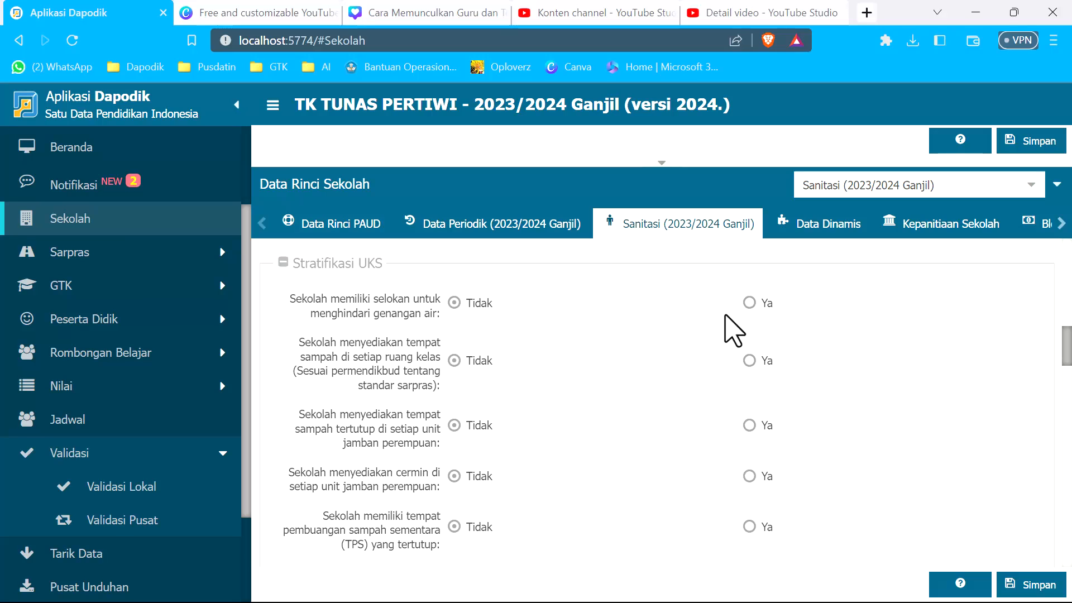
Step: Under Stratifikasi UKS, answer Ya for gutters that prevent standing water and for trash bins in every classroom
left_click(750, 303)
scroll(614, 372, "down", 1)
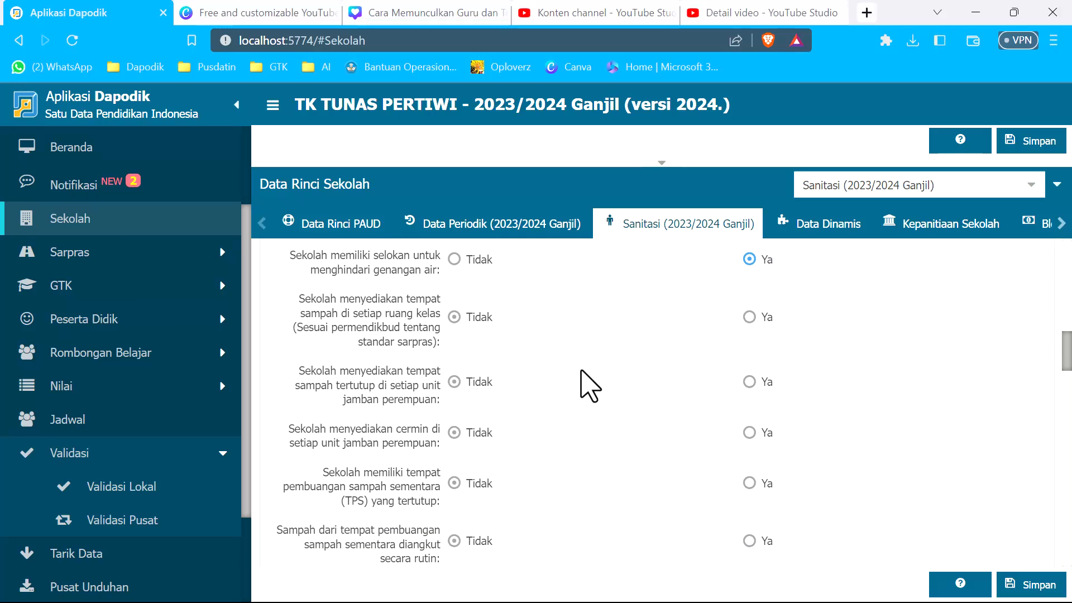
left_click(750, 309)
scroll(627, 352, "down", 1)
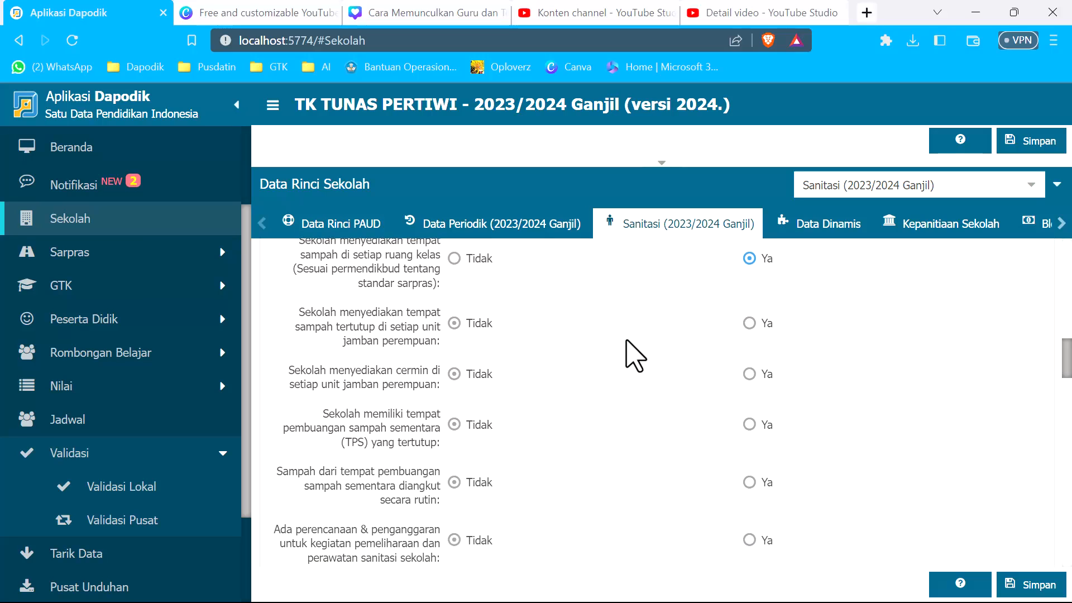
Step: Answer Ya for a closed temporary waste site (TPS) and for planning and budgeting of school sanitation maintenance
scroll(631, 355, "down", 1)
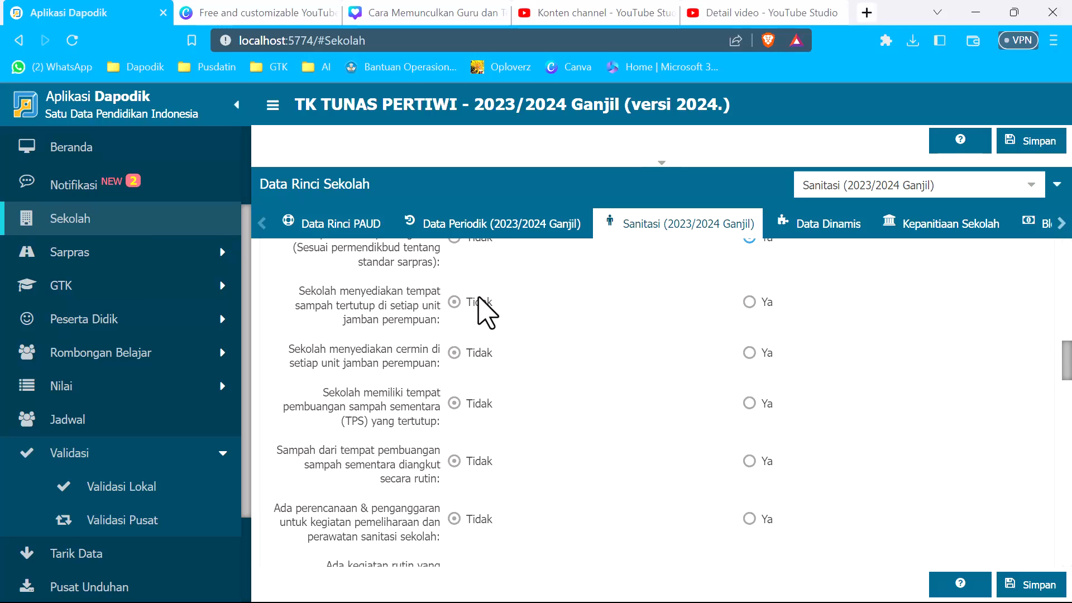
scroll(481, 301, "down", 1)
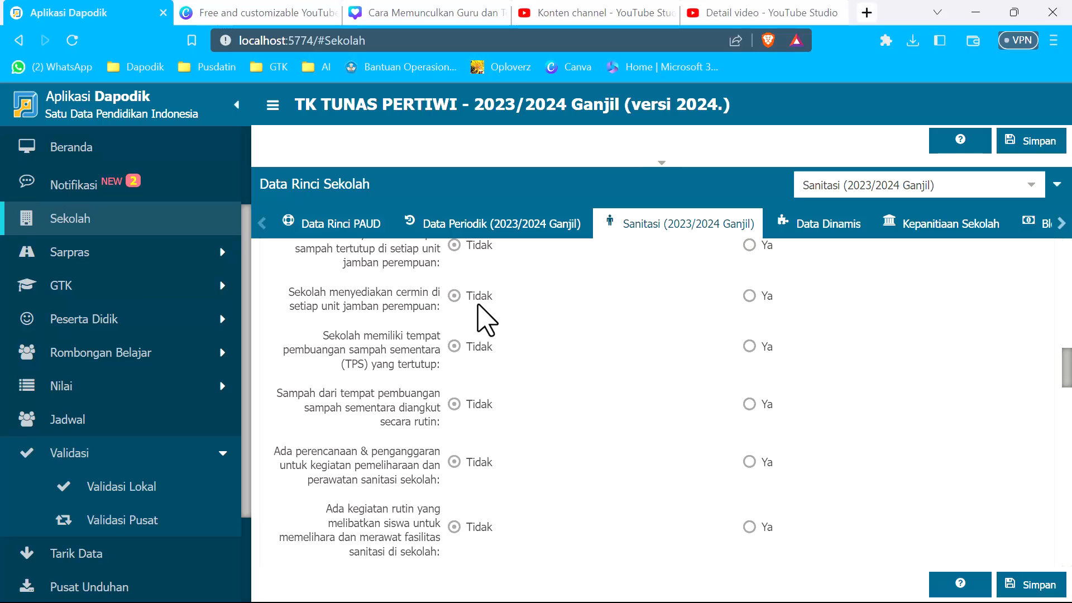
scroll(479, 306, "down", 1)
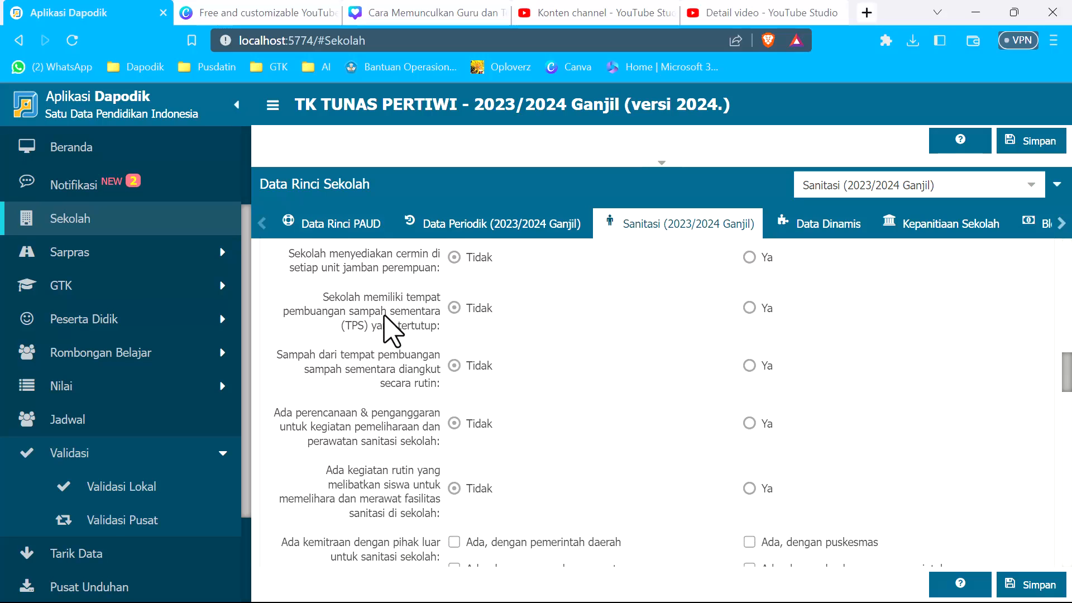
left_click(750, 308)
scroll(617, 359, "down", 2)
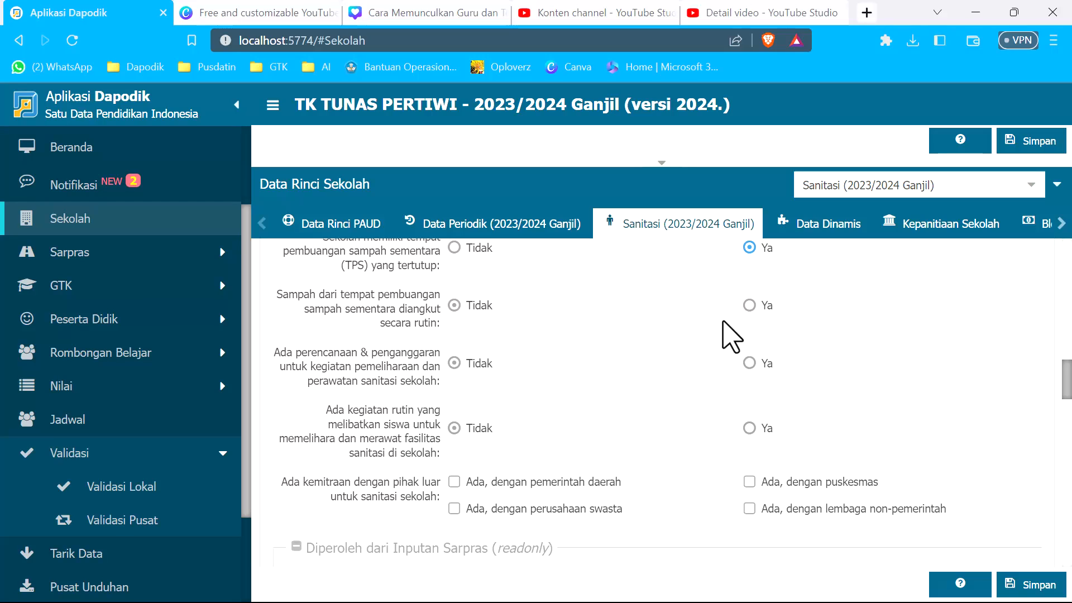
scroll(531, 364, "down", 1)
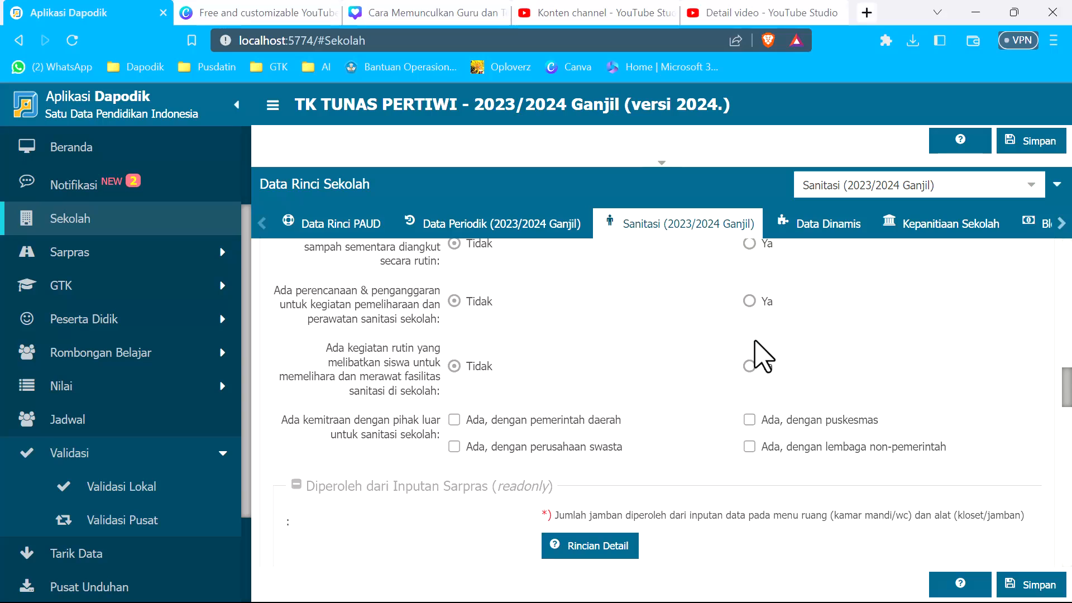
left_click(749, 301)
scroll(545, 340, "down", 1)
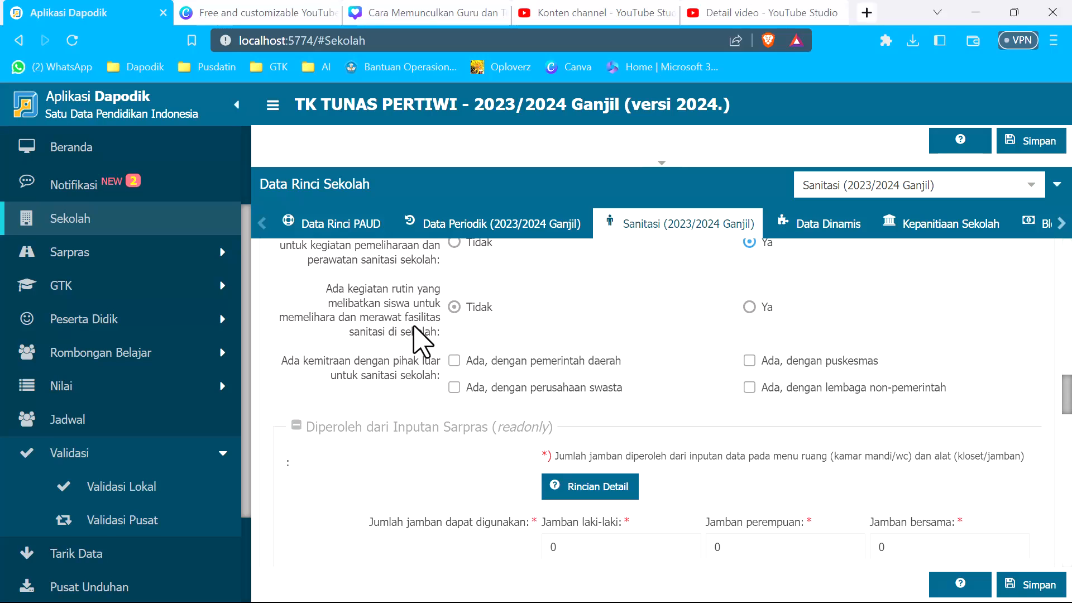
Step: In the KIE section, set all Cuci tangan pakai sabun entries, from KIE oleh guru to KIE di Kantin, to Ya
scroll(546, 314, "down", 1)
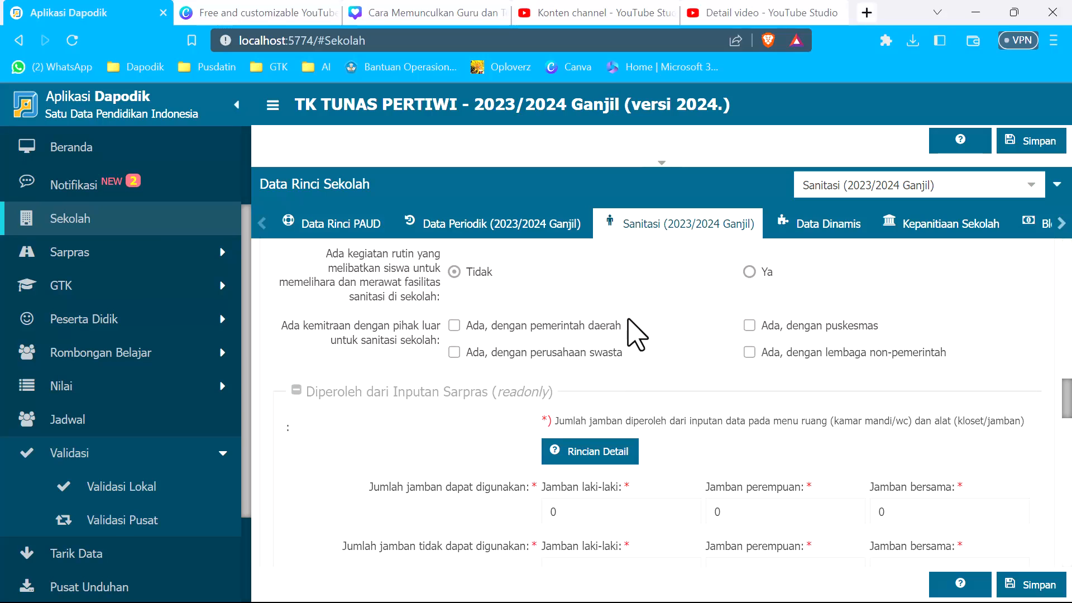
scroll(659, 335, "down", 1)
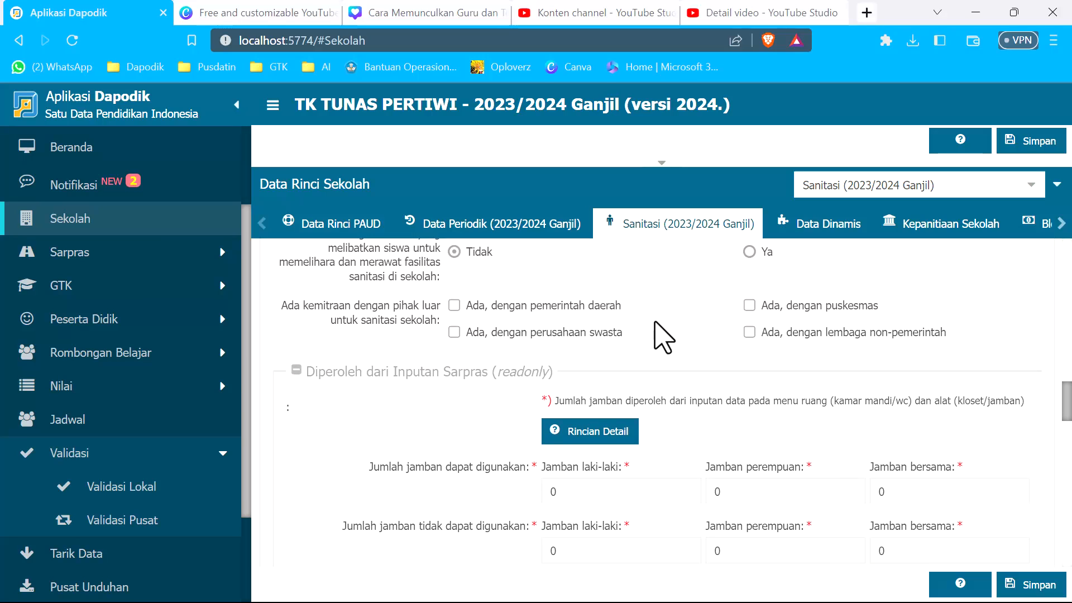
scroll(663, 337, "down", 3)
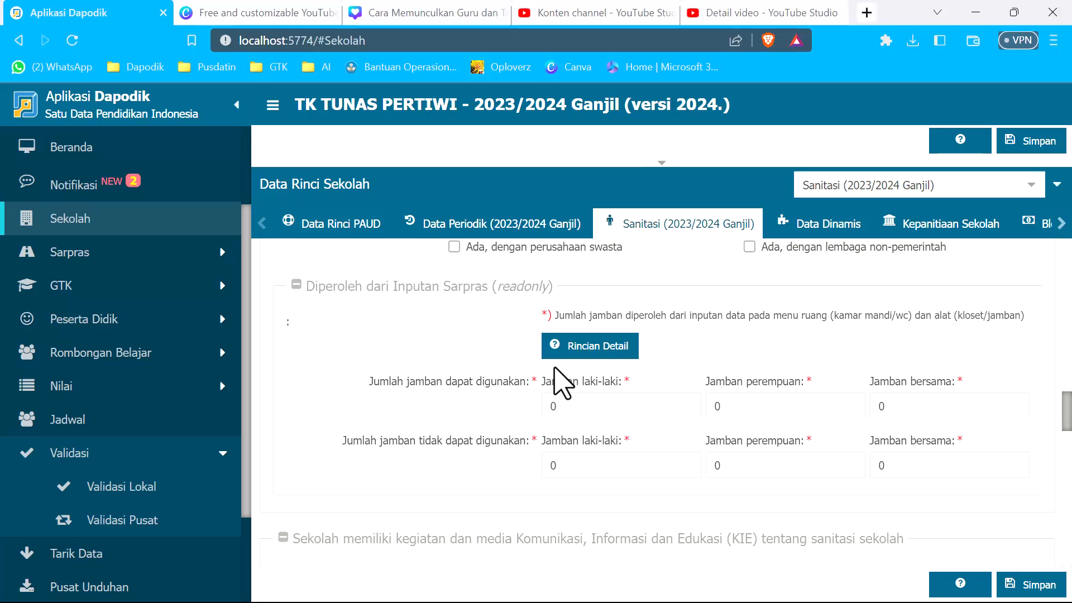
scroll(558, 379, "down", 5)
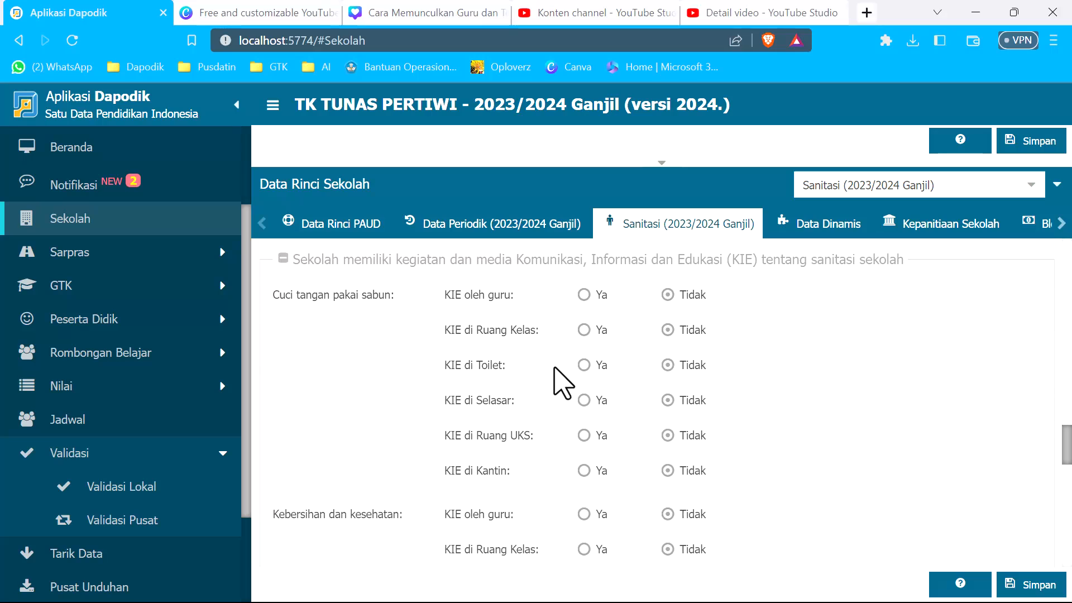
left_click(584, 291)
left_click(584, 326)
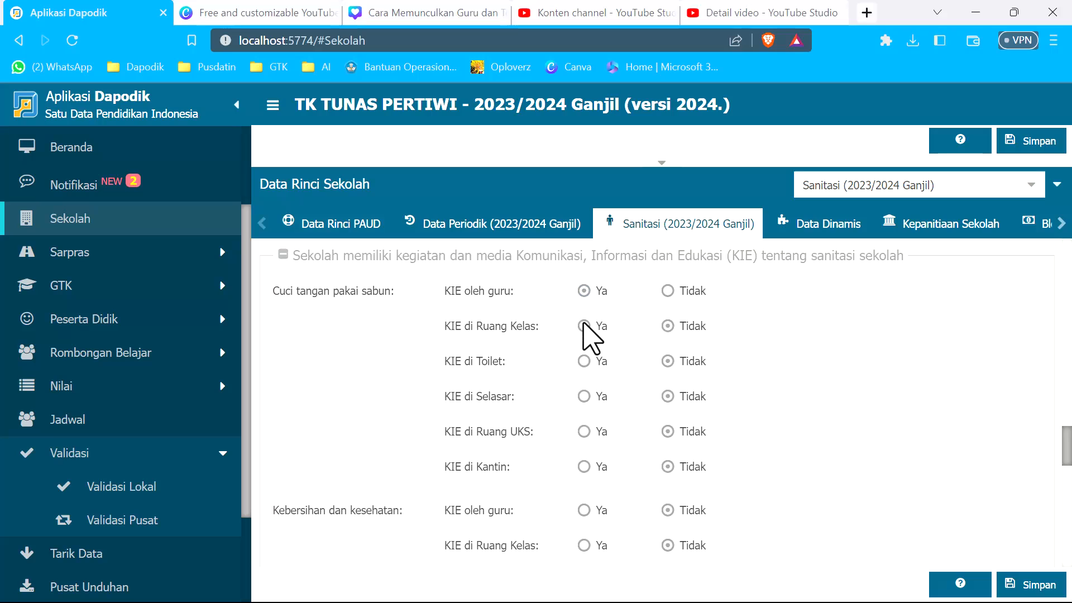
left_click(584, 365)
left_click(584, 396)
left_click(584, 431)
scroll(585, 462, "down", 3)
Step: Set all Kebersihan dan kesehatan entries, from KIE oleh guru to KIE di Kantin, to Ya
left_click(584, 341)
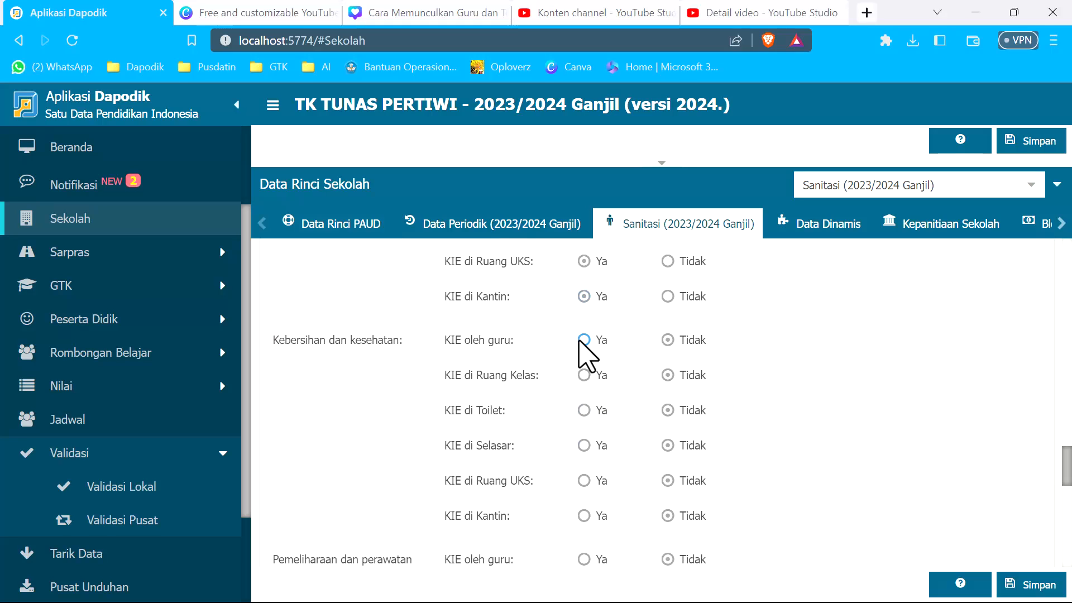
left_click(584, 375)
left_click(584, 410)
left_click(584, 445)
left_click(585, 480)
Step: Set all Pemeliharaan dan perawatan toilet entries, from KIE oleh guru to KIE di Kantin, to Ya
left_click(584, 559)
scroll(614, 474, "down", 3)
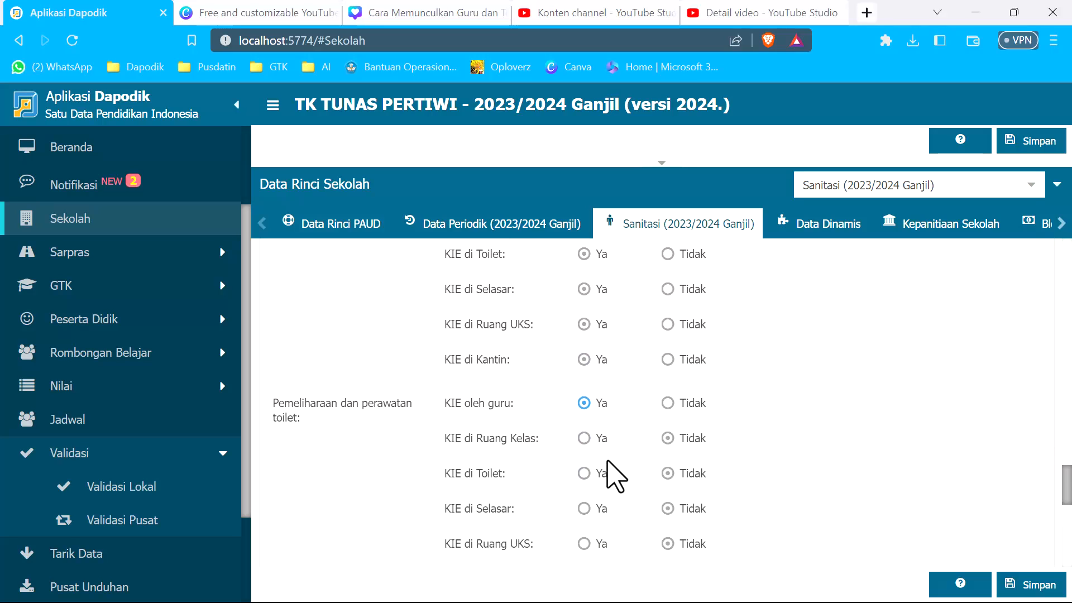
left_click(585, 467)
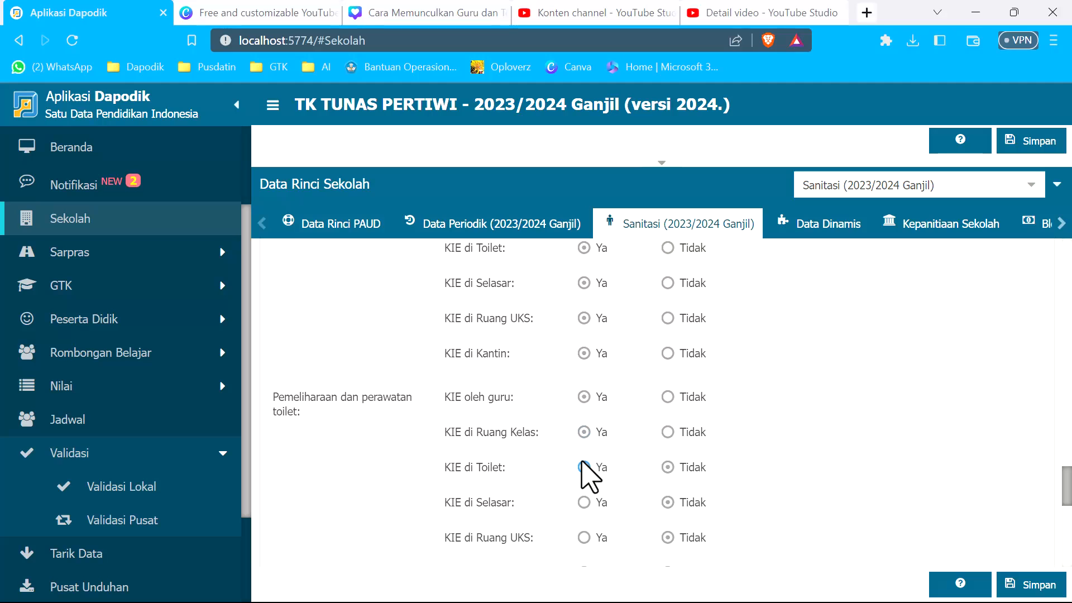
left_click(584, 502)
left_click(584, 537)
scroll(601, 430, "down", 4)
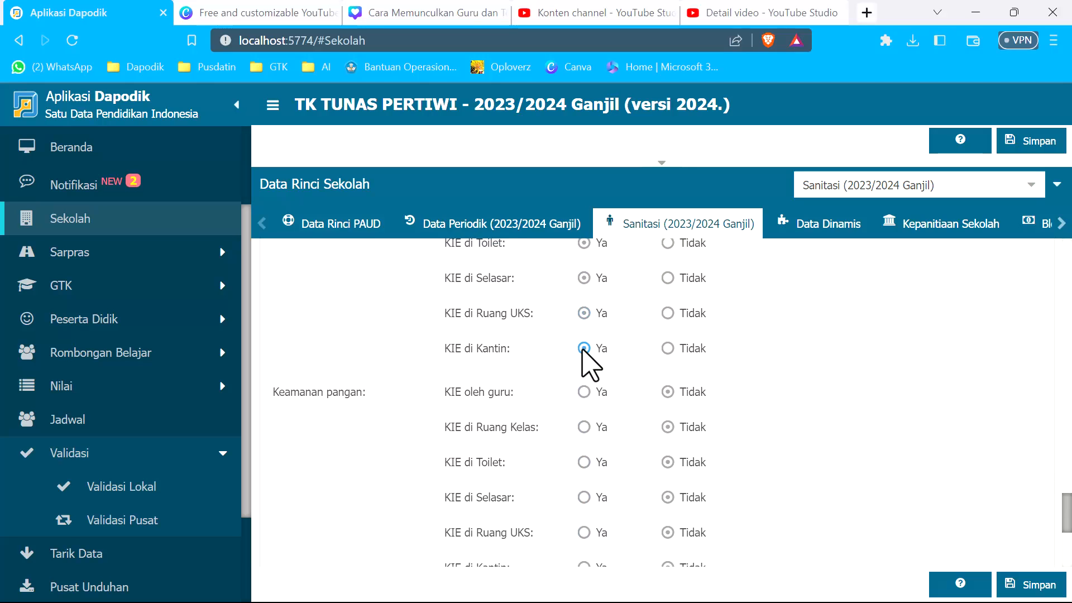
Step: Set all Keamanan pangan entries, from KIE oleh guru to KIE di Kantin, to Ya
left_click(584, 391)
left_click(584, 427)
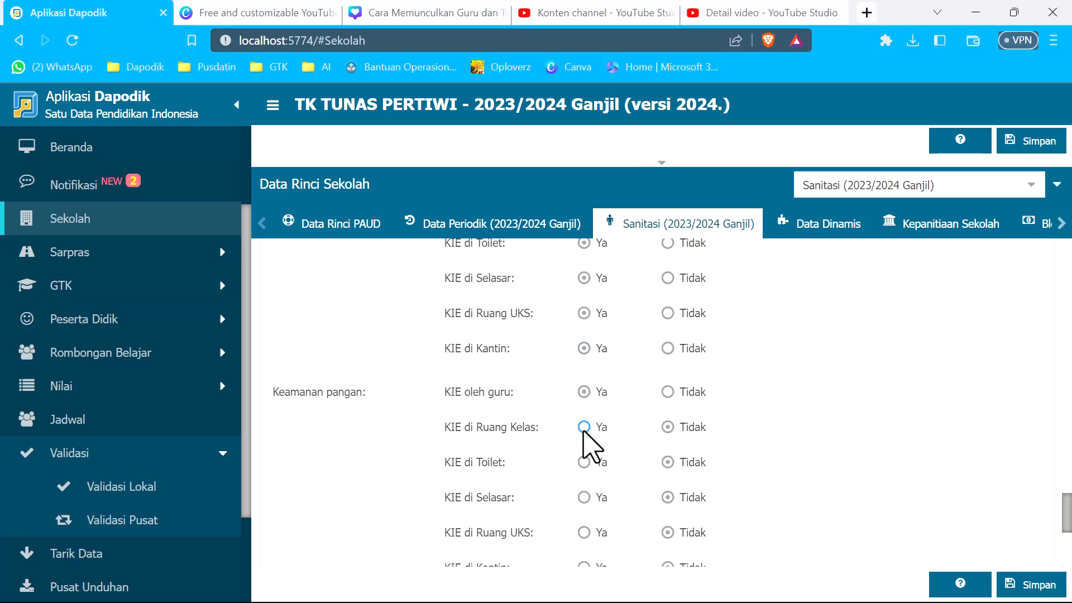
left_click(584, 461)
scroll(584, 464, "down", 2)
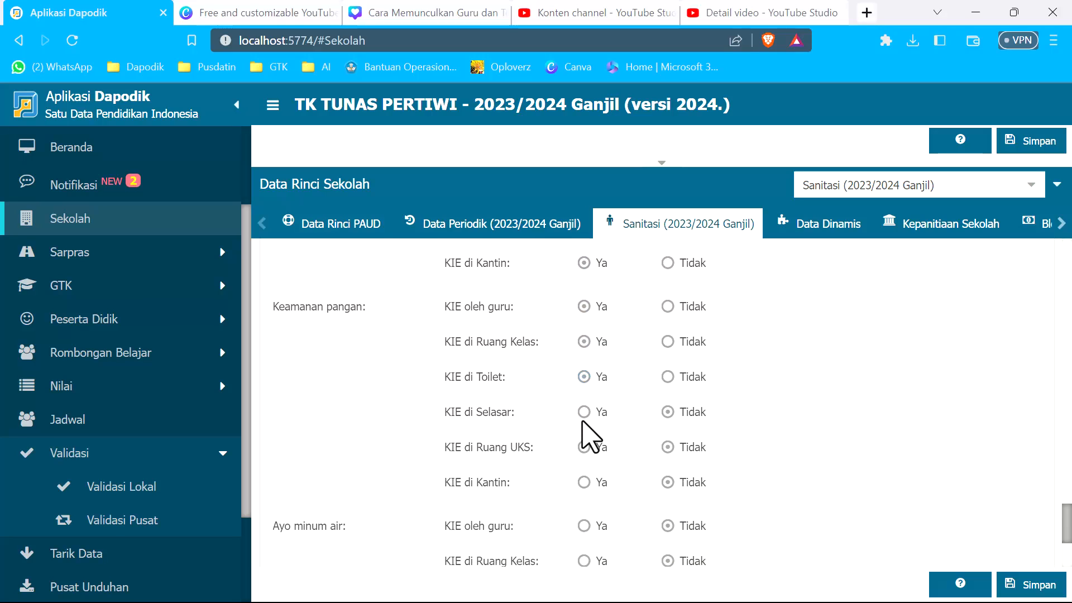
left_click(584, 446)
left_click(584, 482)
Step: Set all Ayo minum air entries, from KIE oleh guru to KIE di Kantin, to Ya and save the Sanitasi data
scroll(585, 433, "down", 1)
scroll(585, 433, "down", 2)
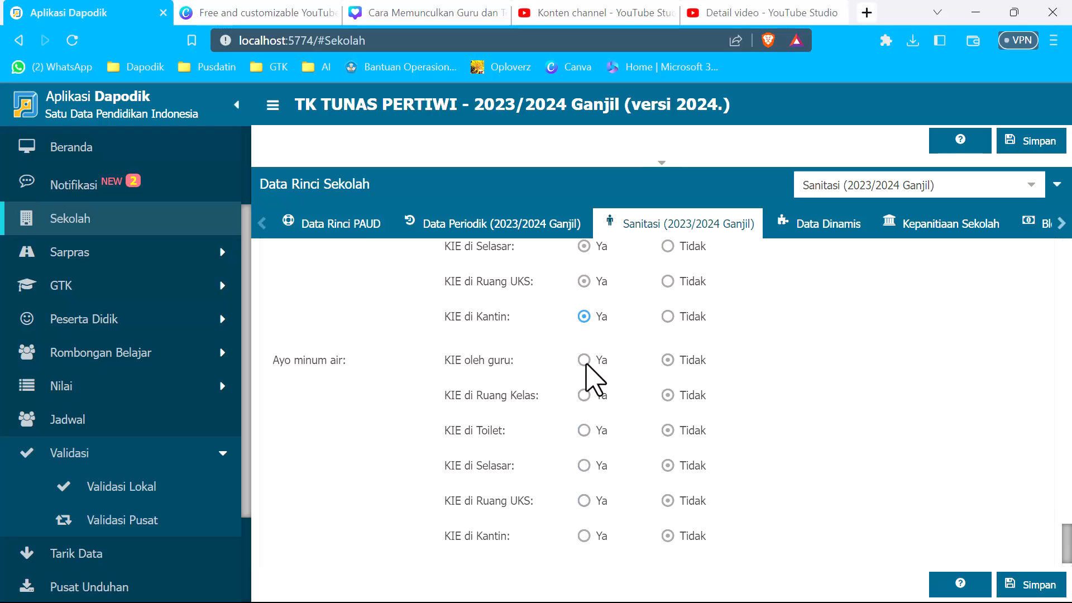
left_click(584, 360)
left_click(584, 395)
left_click(584, 431)
left_click(584, 466)
scroll(585, 475, "down", 1)
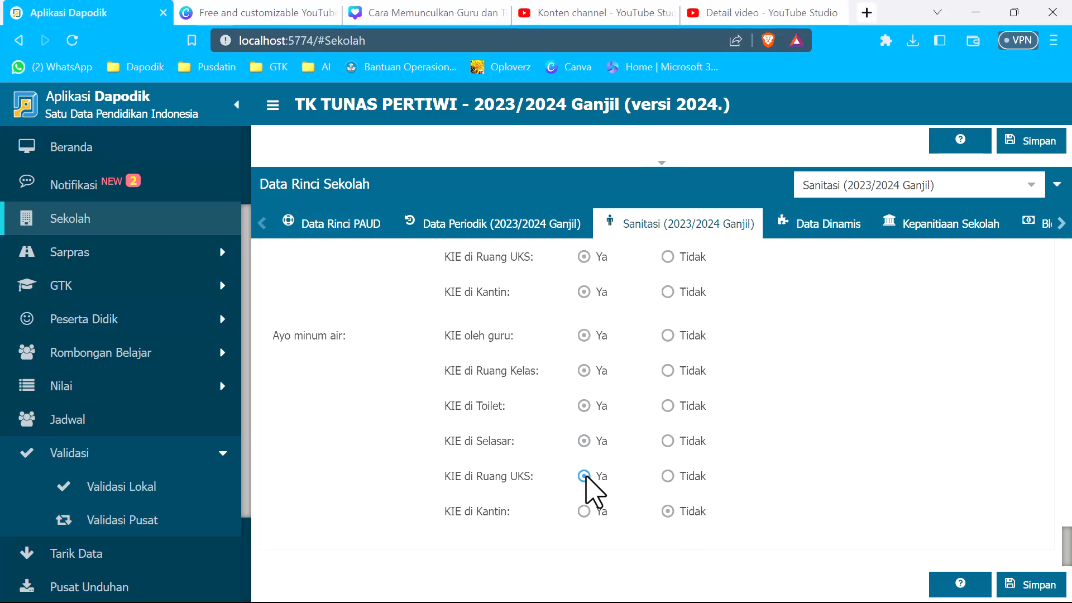
left_click(584, 476)
left_click(1036, 592)
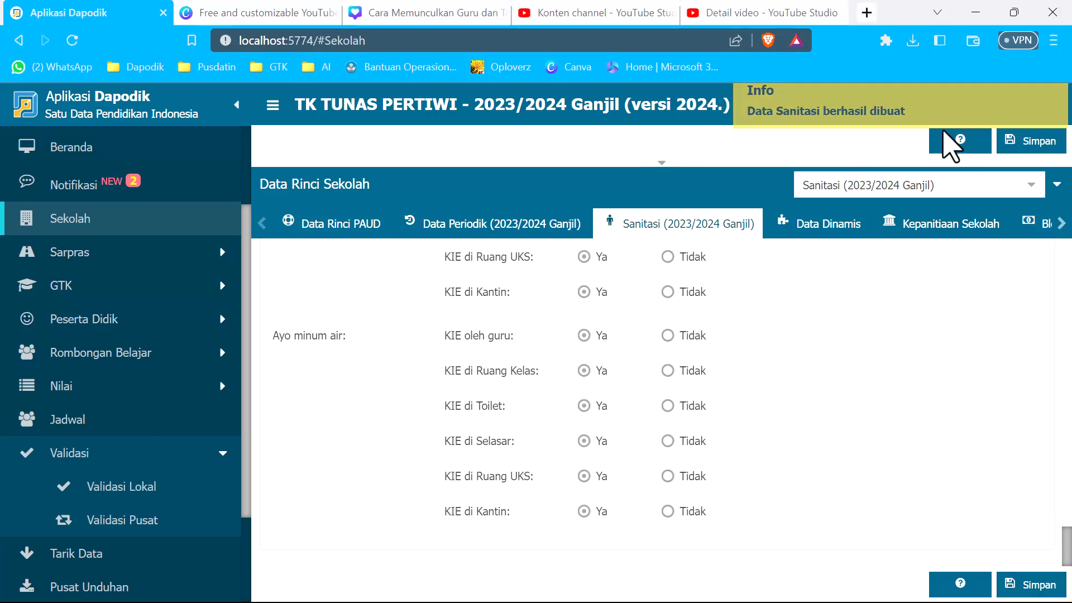
Step: Open the local validation (Validasi Lokal) and refresh the Sekolah results to recheck the Sanitasi entry
scroll(136, 427, "down", 2)
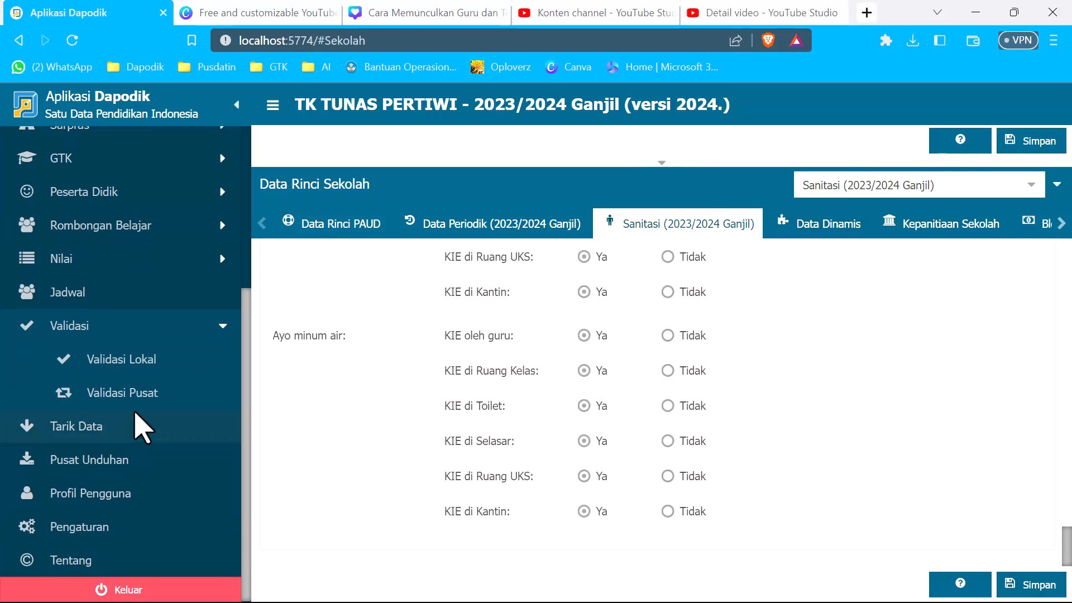
left_click(98, 359)
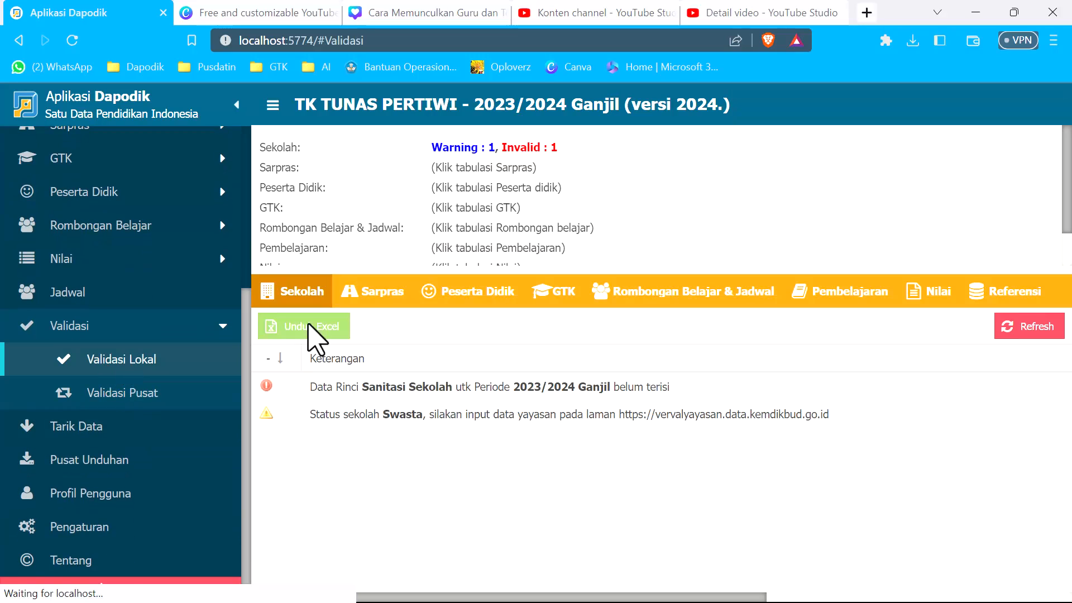
left_click(1012, 323)
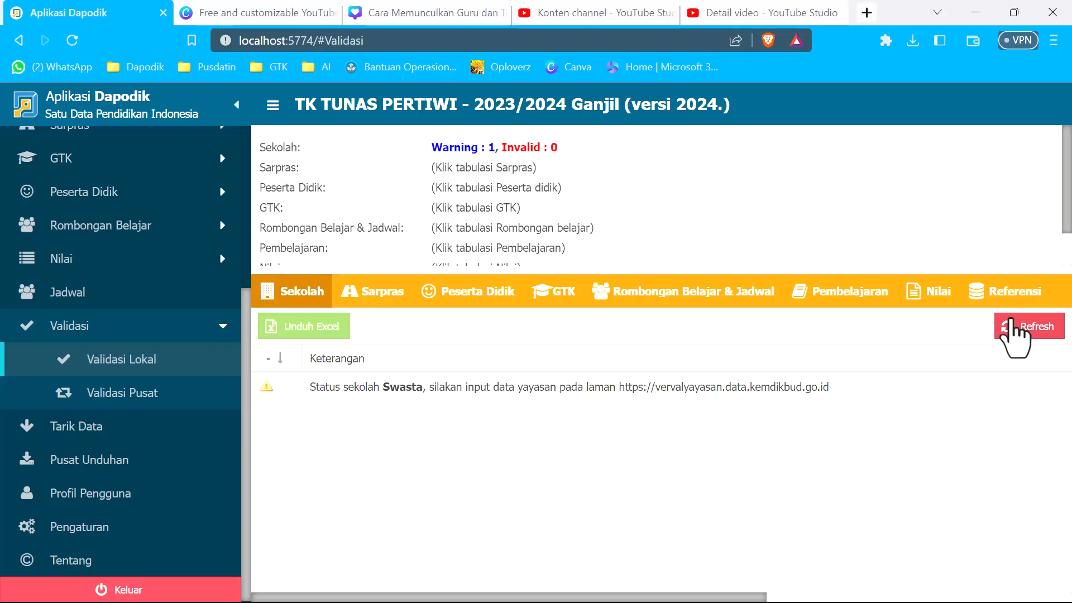